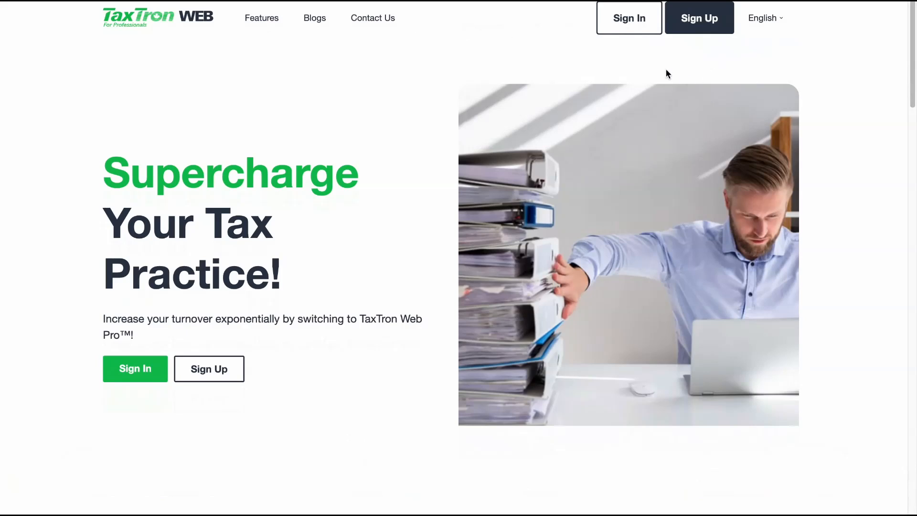
# Step: Sign in and open the 2023 return tagged TL11 for the first client in the T1 client list
pyautogui.click(632, 21)
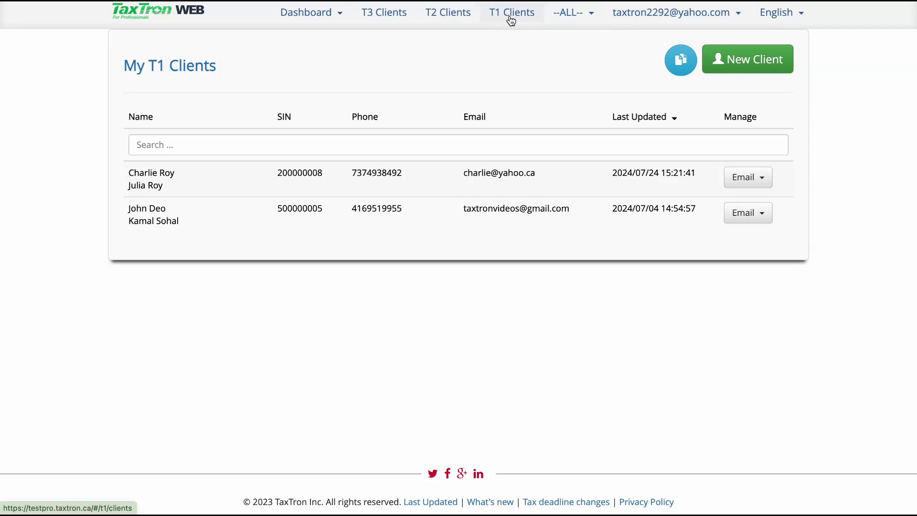
pyautogui.click(597, 186)
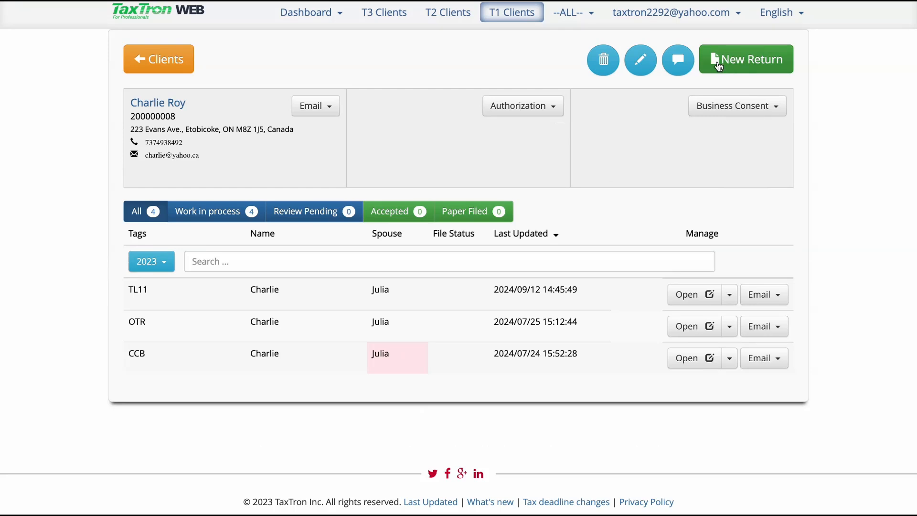
pyautogui.click(675, 299)
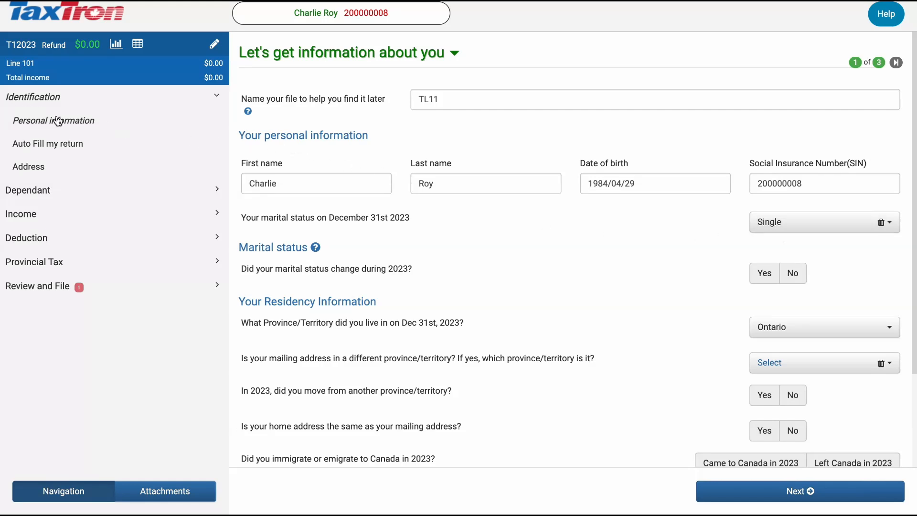
# Step: In the income questions, answer Yes to having worked in 2023, select the T4 slip and continue to its form
pyautogui.click(21, 218)
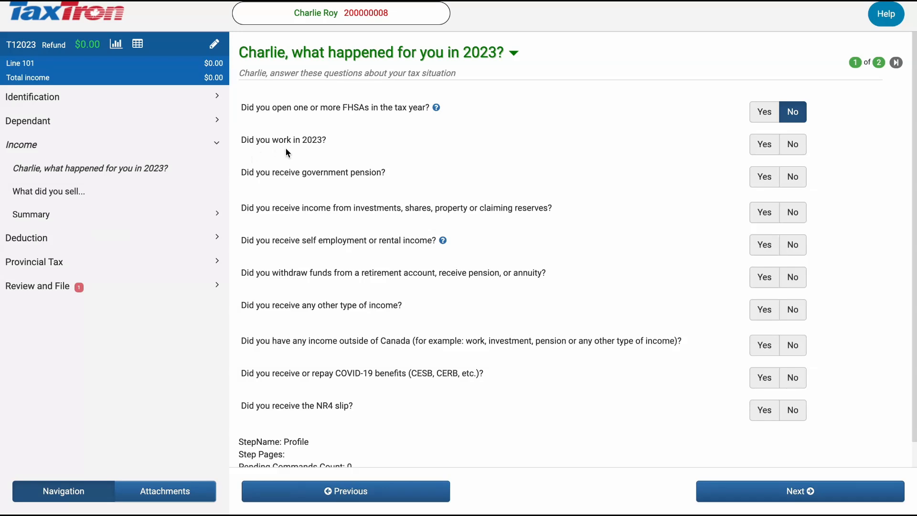
pyautogui.click(762, 149)
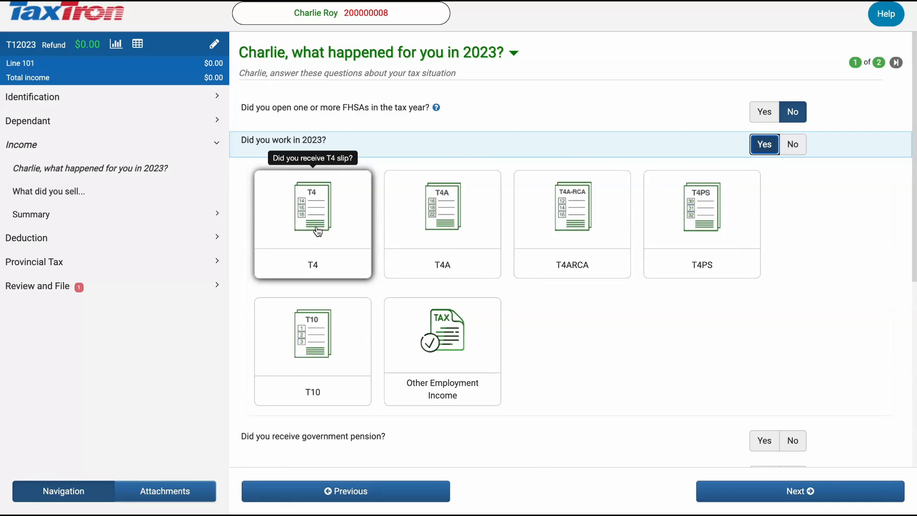
pyautogui.click(321, 233)
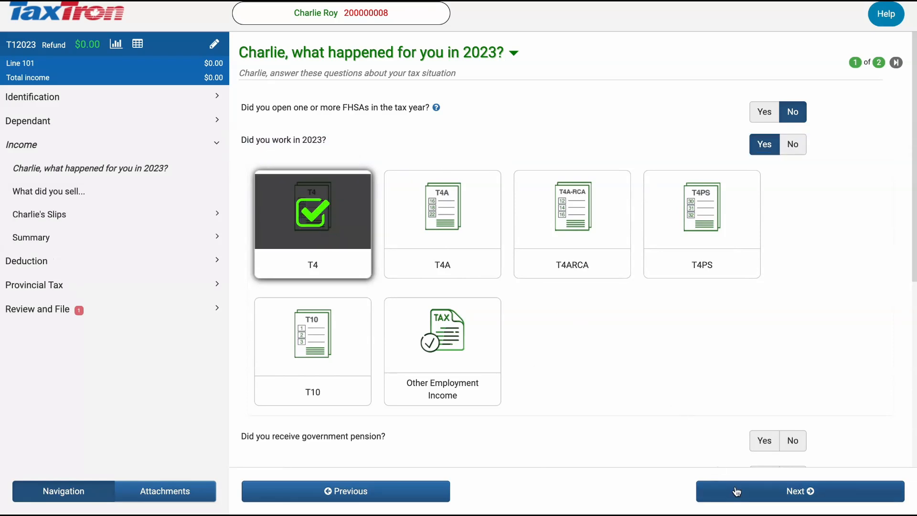
pyautogui.click(736, 491)
pyautogui.click(736, 490)
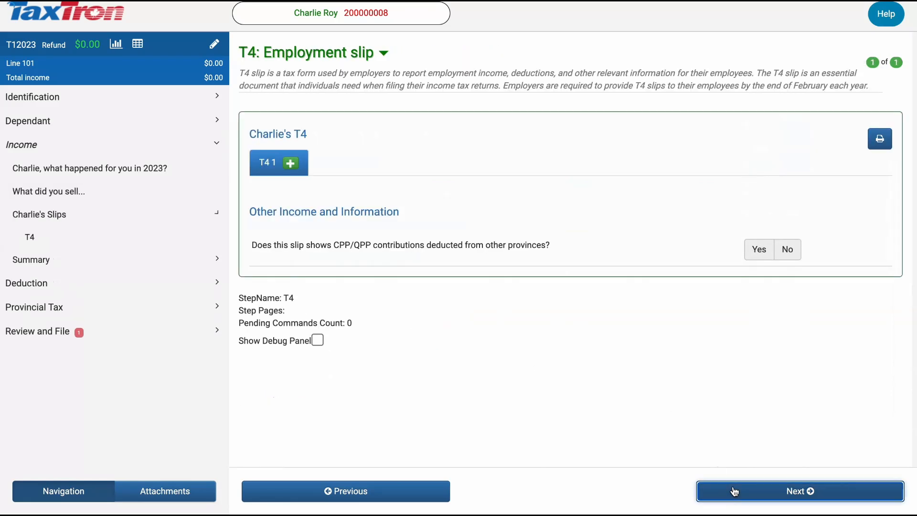
# Step: Fill in the T4 slip with employer's name abc, 35000 in box 14 and 1200 in box 22
pyautogui.click(497, 224)
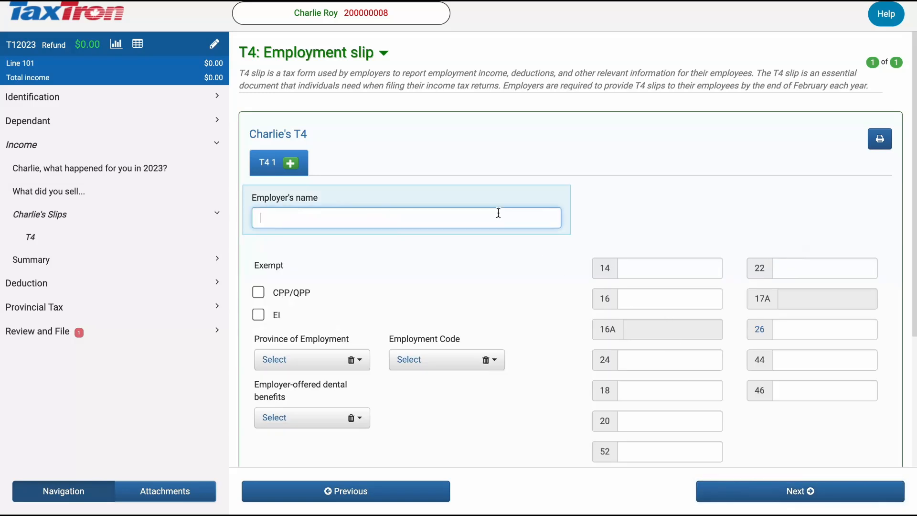
pyautogui.write('abc')
pyautogui.click(714, 261)
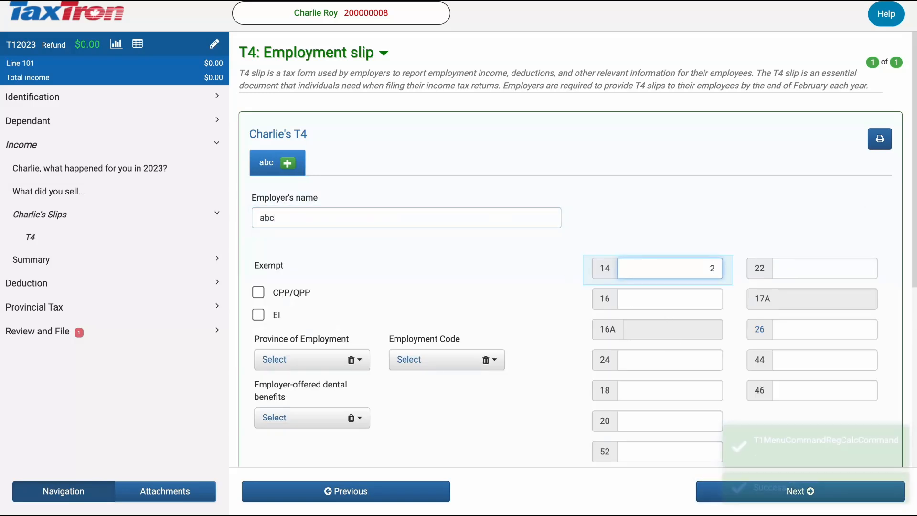
pyautogui.write('35000')
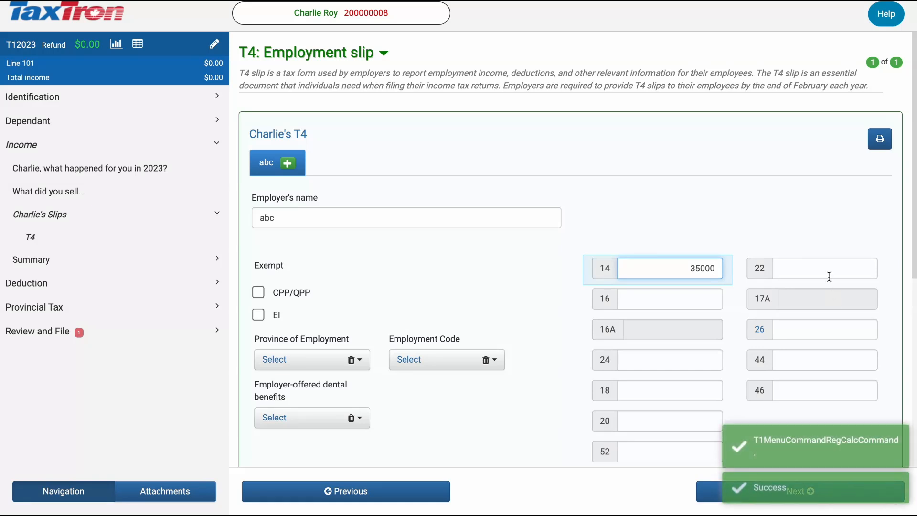
pyautogui.click(829, 275)
pyautogui.write('1200')
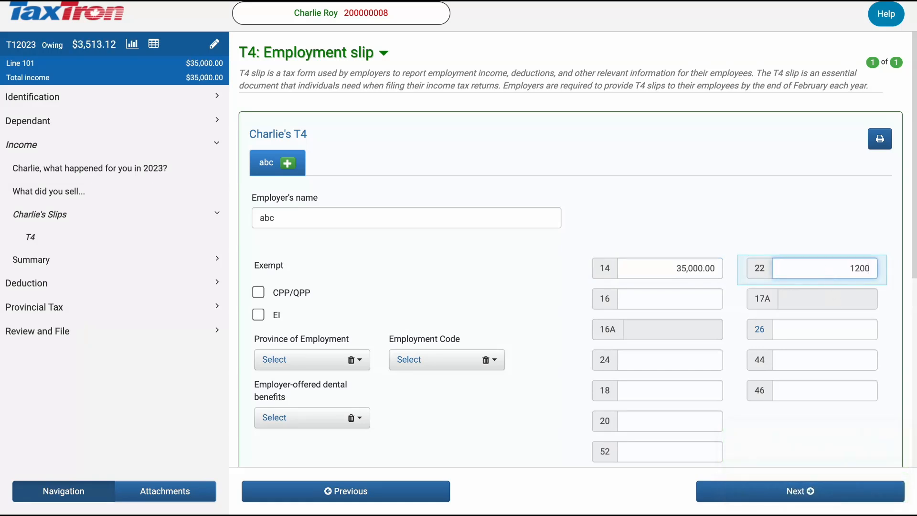
# Step: Enter 650 in box 16 and 350 in box 24 of the T4 slip
pyautogui.click(688, 304)
pyautogui.scroll(-1, 707, 268)
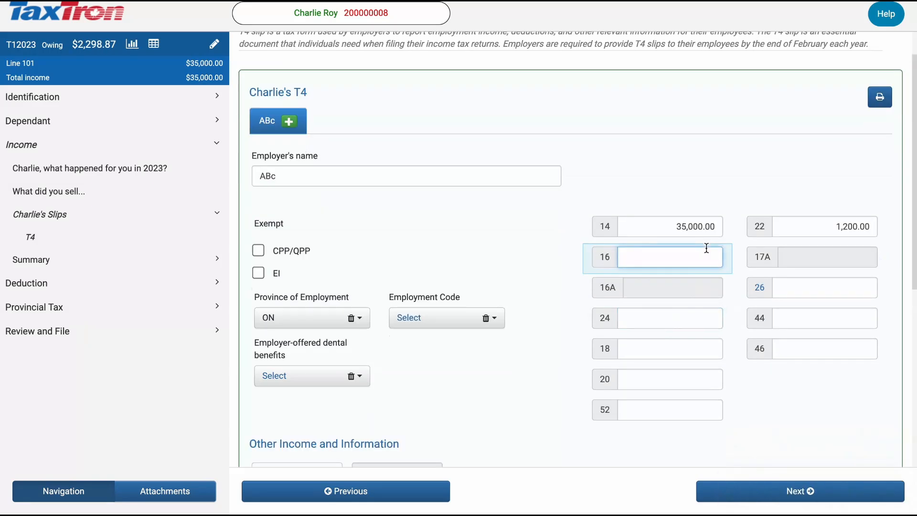
pyautogui.write('650')
pyautogui.click(696, 311)
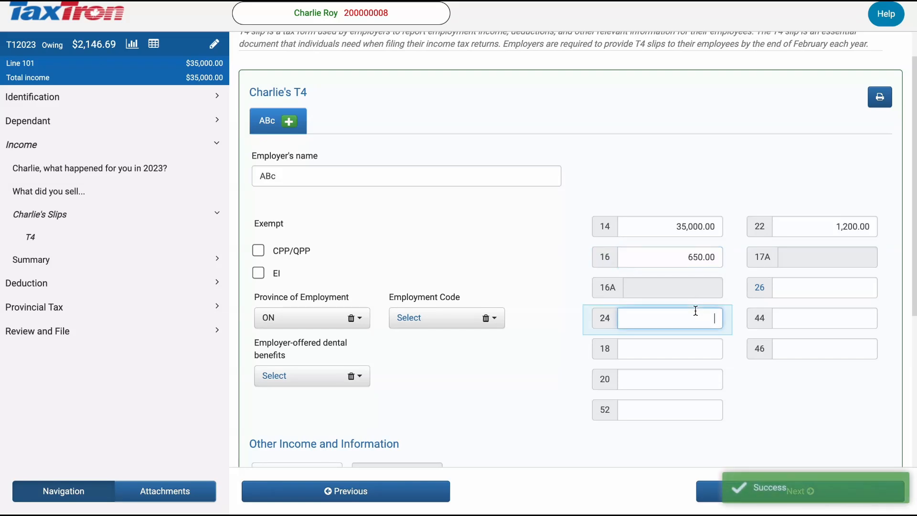
pyautogui.write('350')
pyautogui.press('Tab')
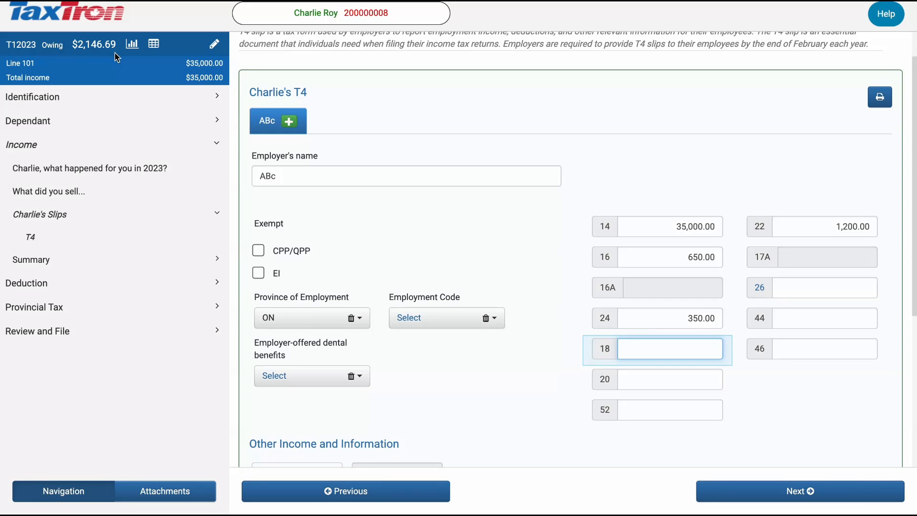
# Step: Select Student Profile in the Deduction Profile, choose Studying Abroad and continue to the TL11 form
pyautogui.click(34, 286)
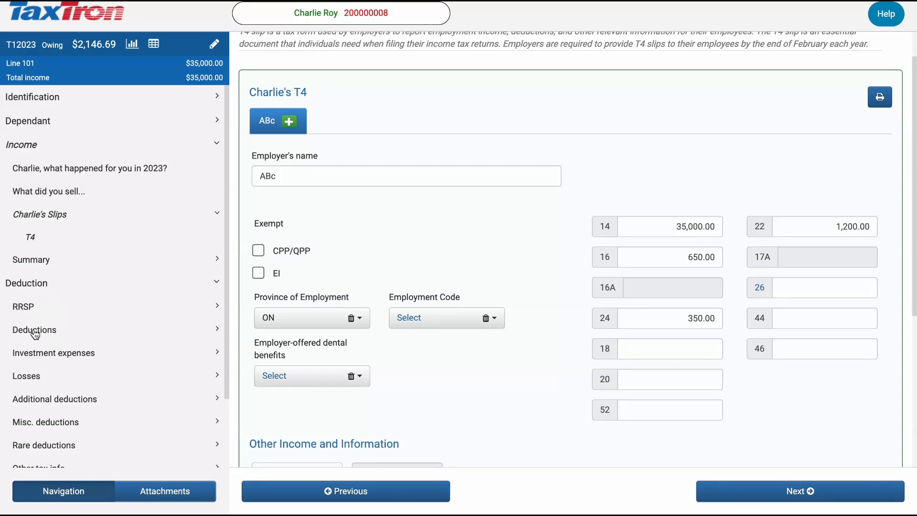
pyautogui.click(42, 335)
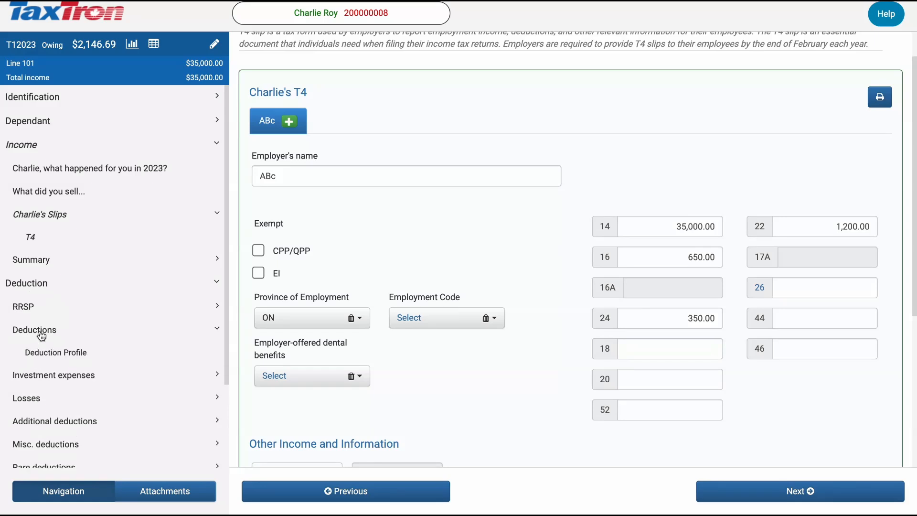
pyautogui.click(53, 362)
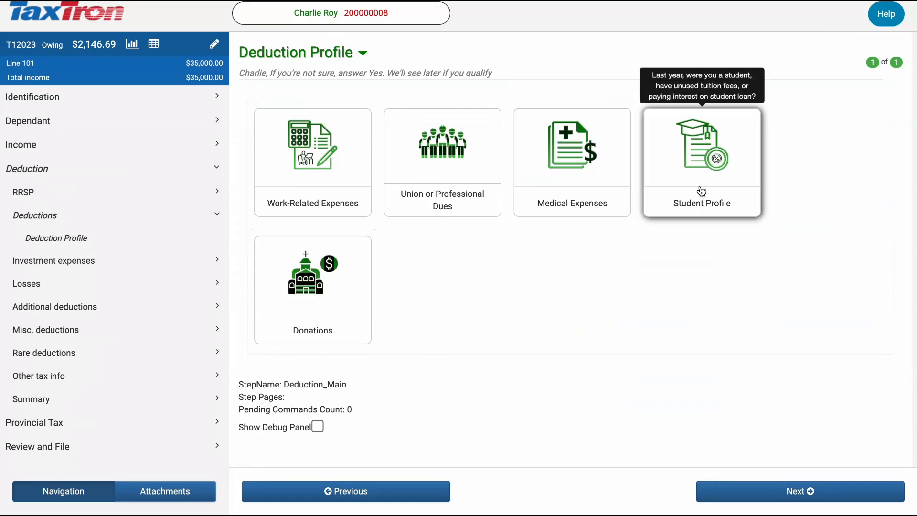
pyautogui.click(701, 191)
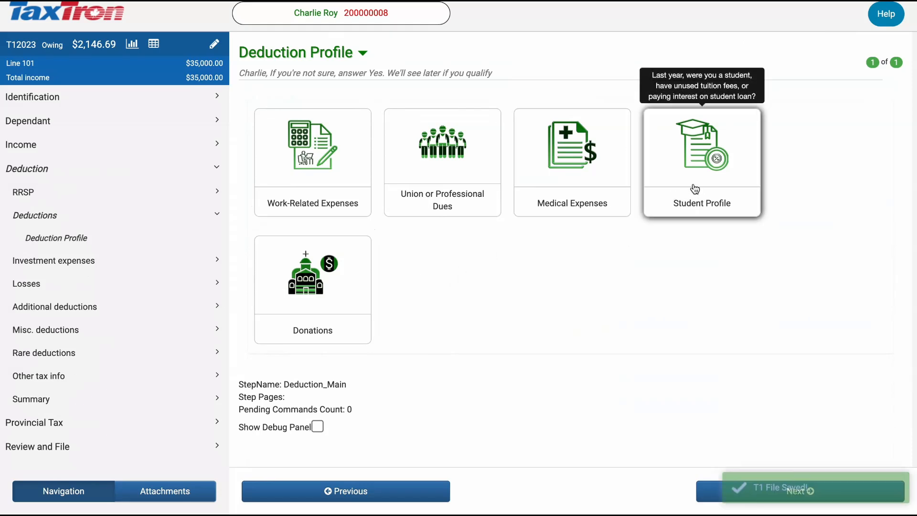
pyautogui.click(700, 490)
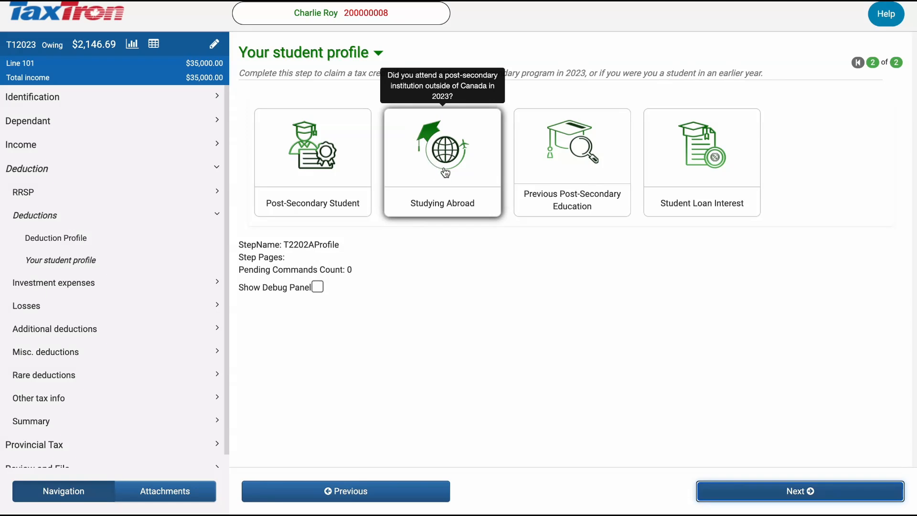
pyautogui.click(445, 173)
pyautogui.click(728, 496)
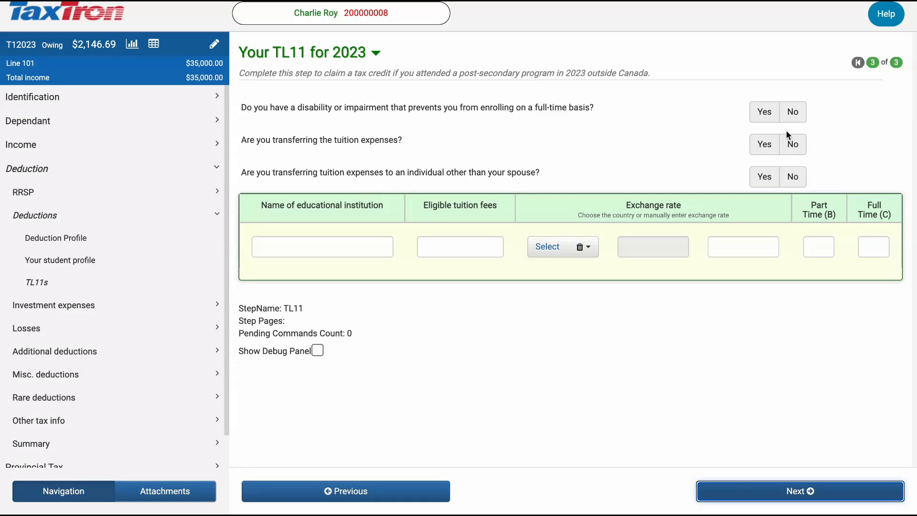
# Step: Answer No to the TL11 questions on disability, transferring tuition expenses, and transferring them to someone other than the spouse
pyautogui.click(795, 118)
pyautogui.click(793, 151)
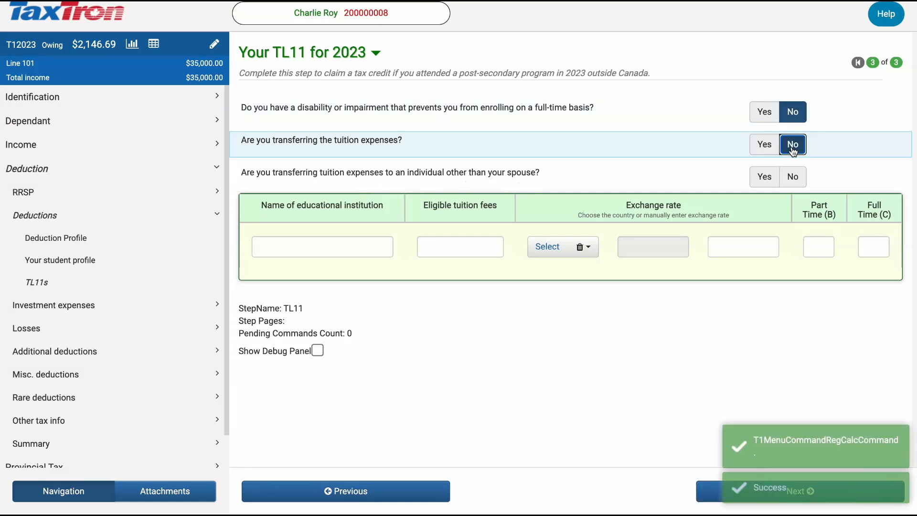
pyautogui.click(792, 178)
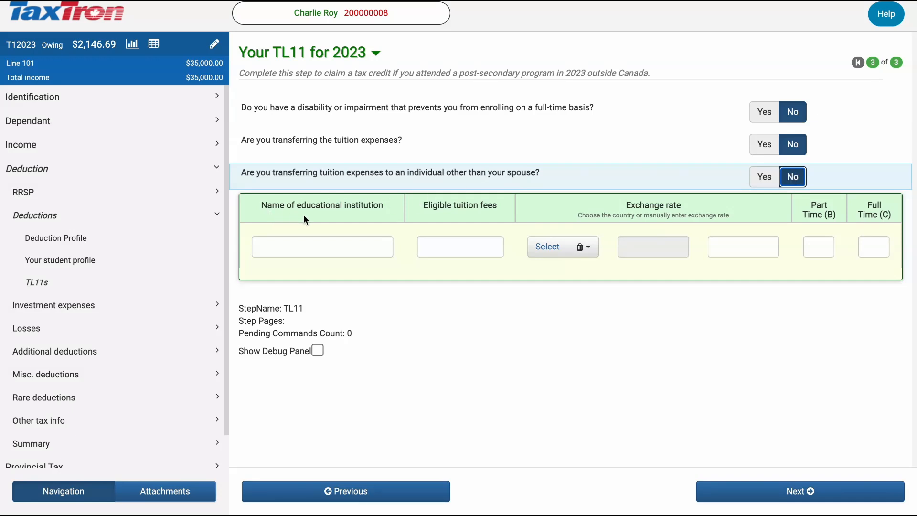
# Step: Enter XYZ as the educational institution on the TL11 with 25000 in eligible tuition fees
pyautogui.click(339, 250)
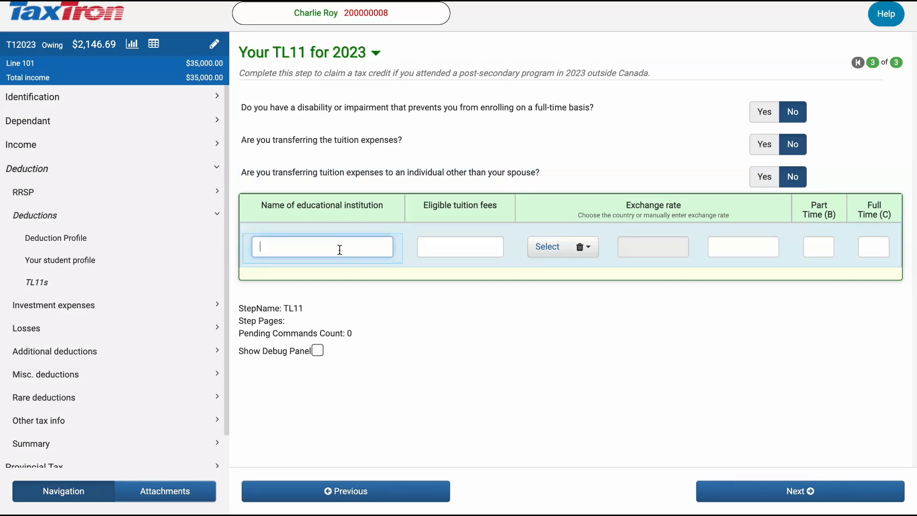
pyautogui.write('XYZ')
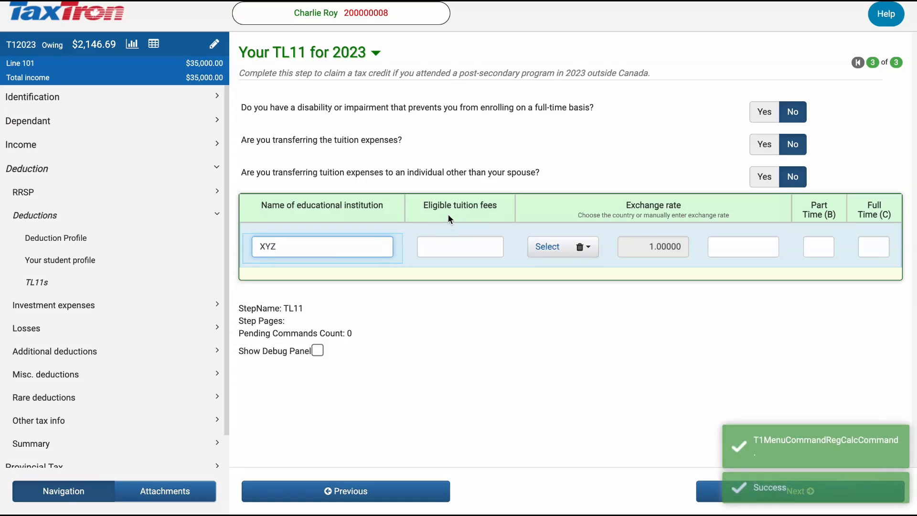
pyautogui.click(470, 252)
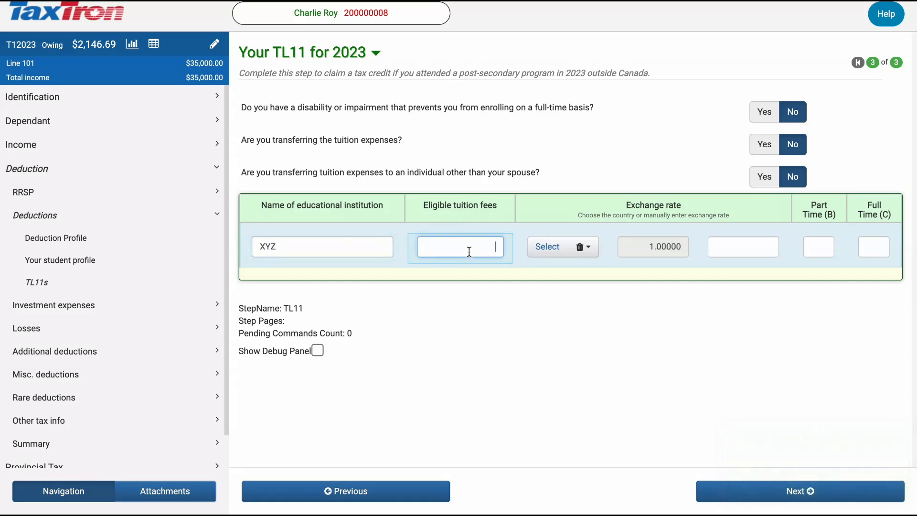
pyautogui.write('2500')
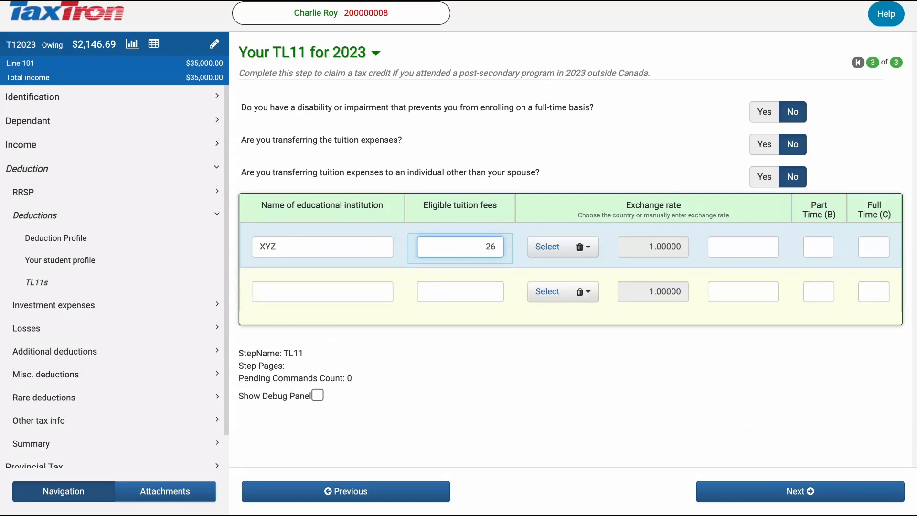
pyautogui.write('0')
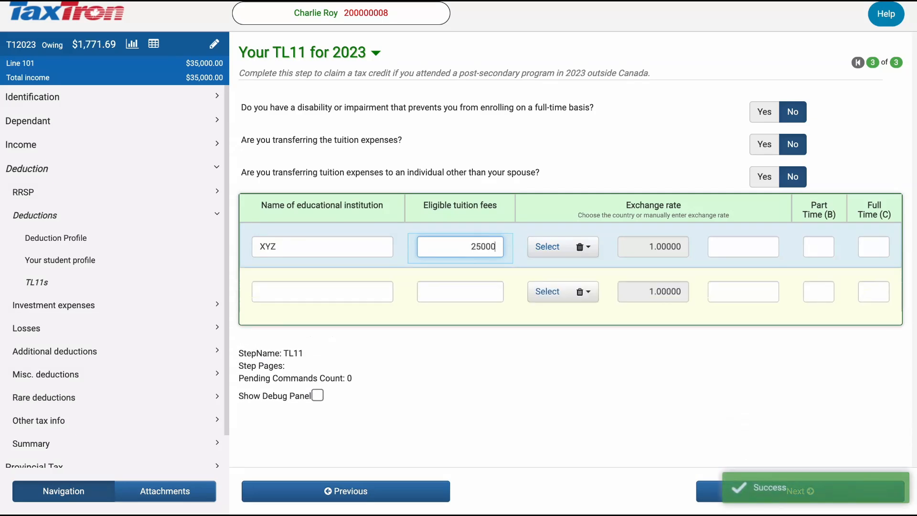
# Step: Choose Australia $ as the exchange rate currency for the XYZ tuition entry
pyautogui.click(588, 252)
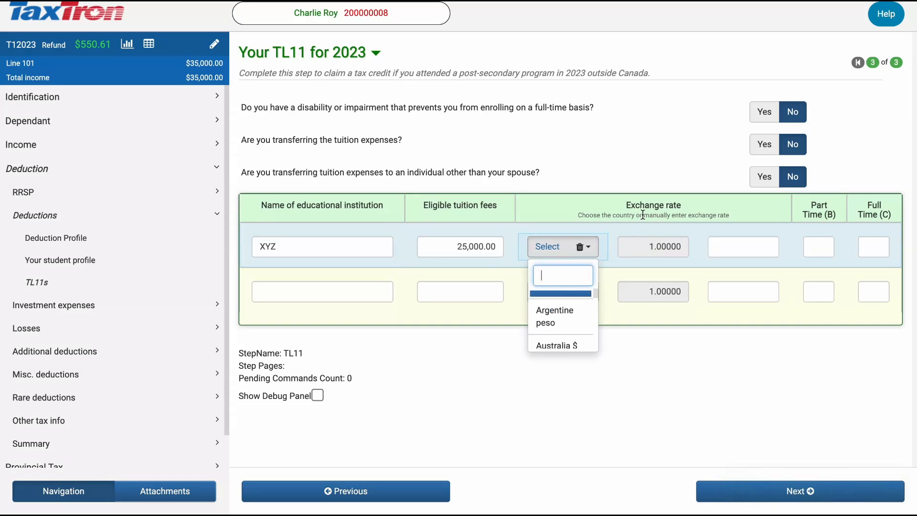
pyautogui.scroll(-1, 550, 326)
pyautogui.scroll(-1, 550, 326)
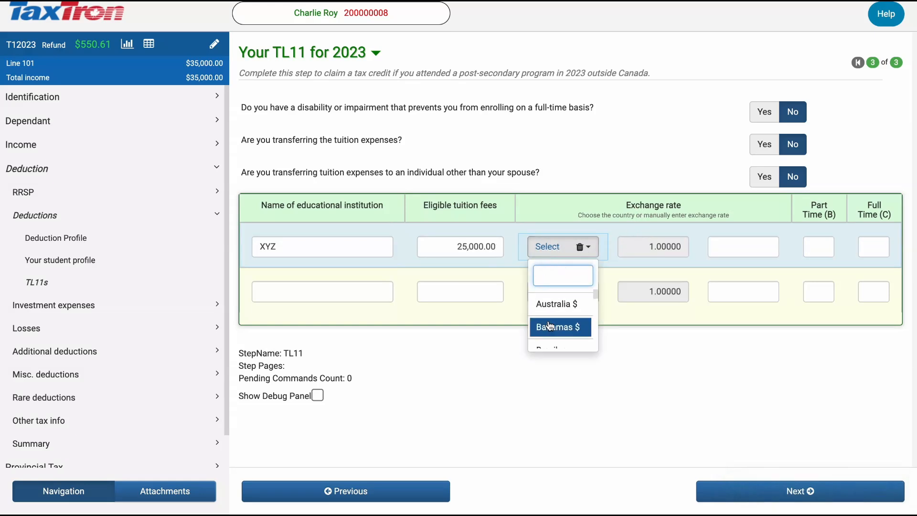
pyautogui.click(558, 303)
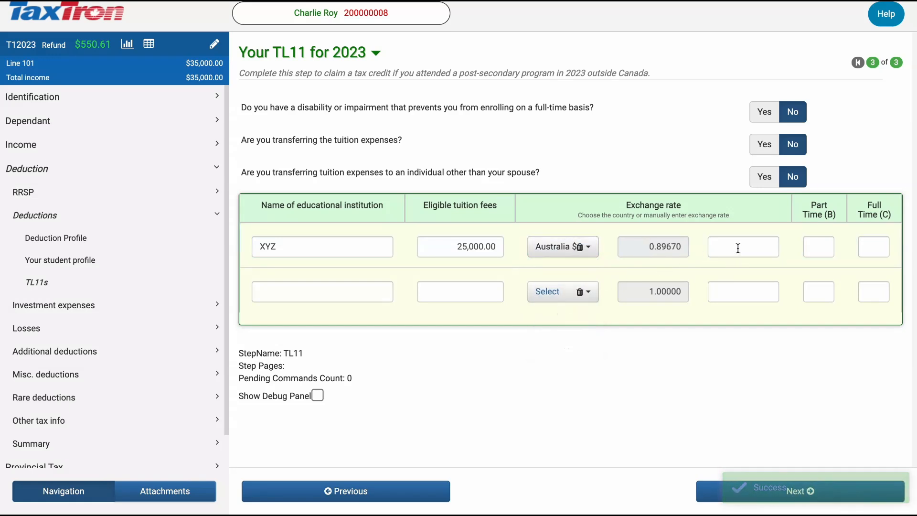
pyautogui.click(739, 248)
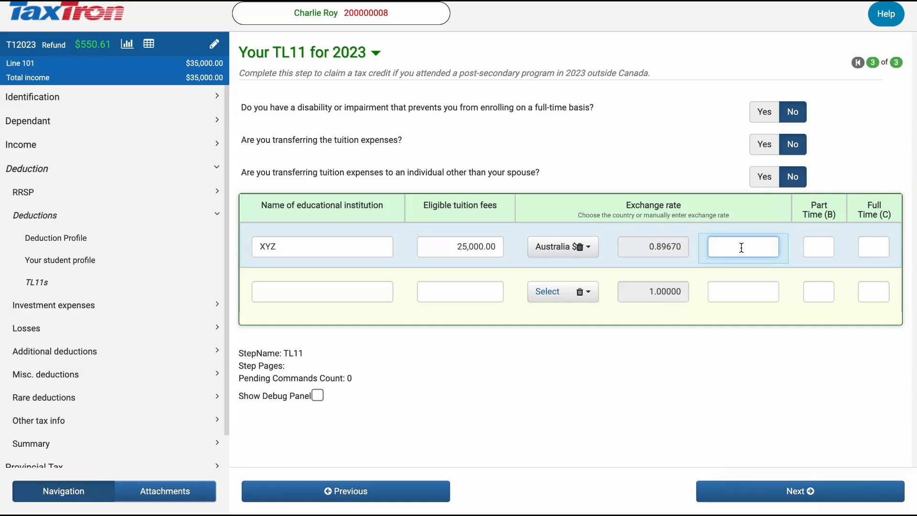
# Step: Enter 8 for full time (C) in the XYZ row of the TL11
pyautogui.click(879, 249)
pyautogui.write('8')
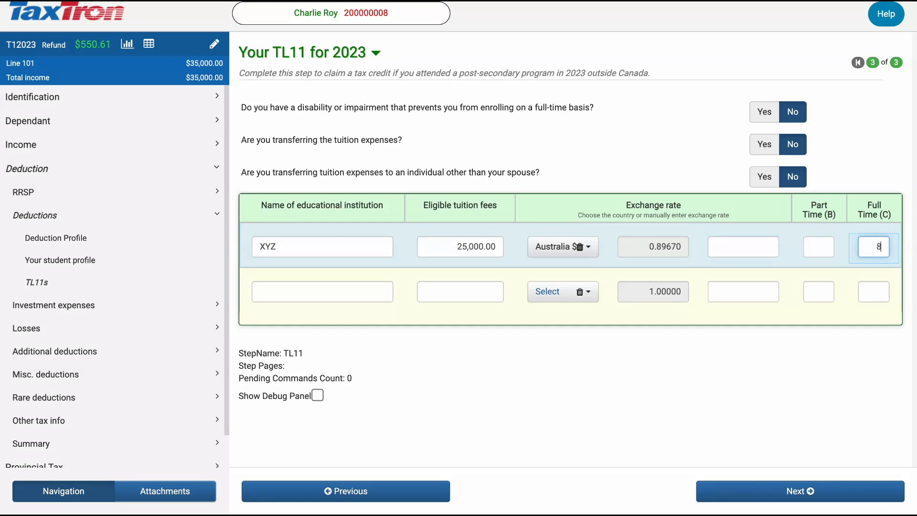
pyautogui.press('Tab')
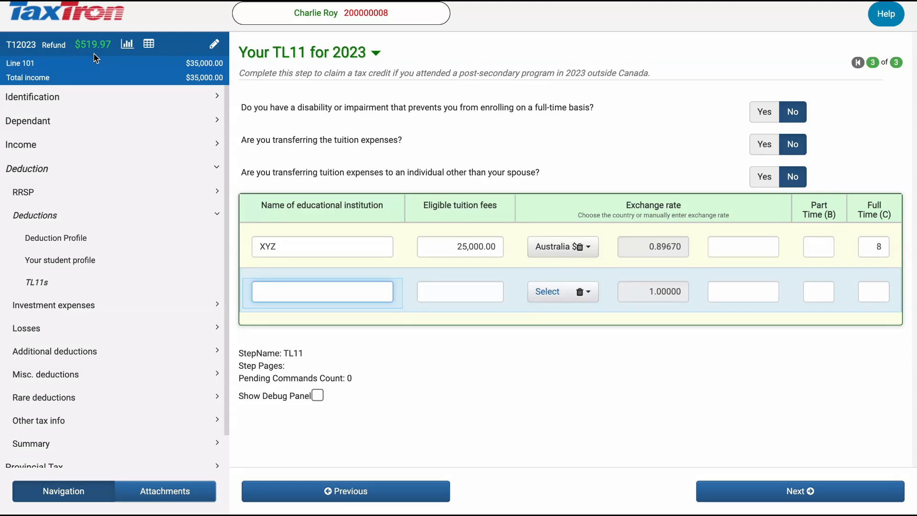
# Step: Go to the print and file page under Review and File and generate the Record Keeping copy of the tax return
pyautogui.scroll(-2, 122, 210)
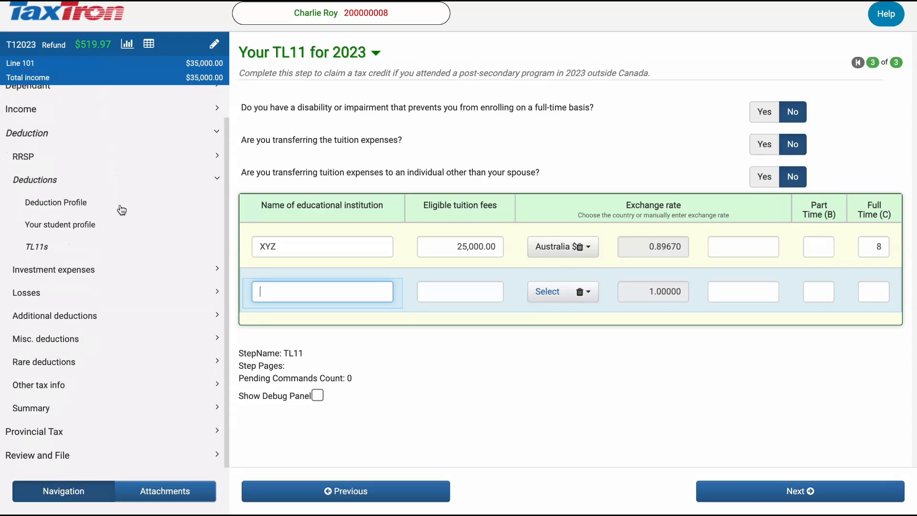
pyautogui.click(37, 461)
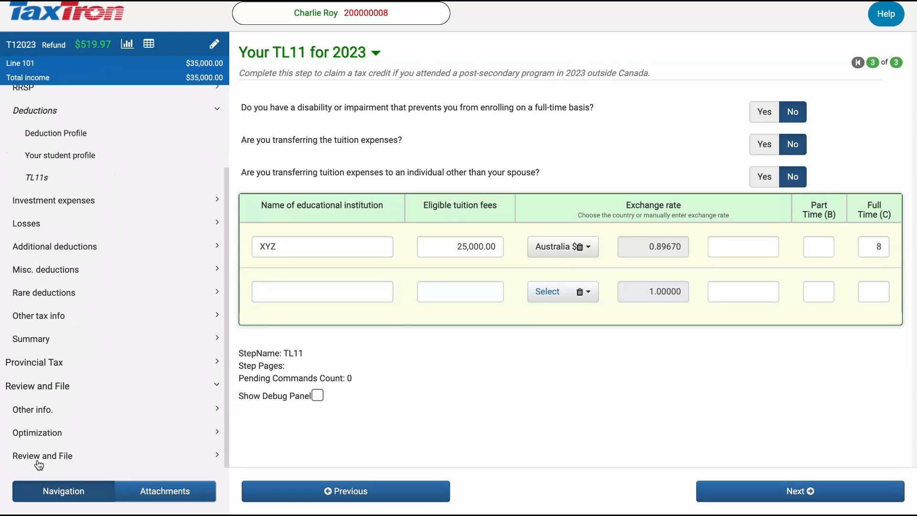
pyautogui.click(39, 461)
pyautogui.scroll(-2, 59, 460)
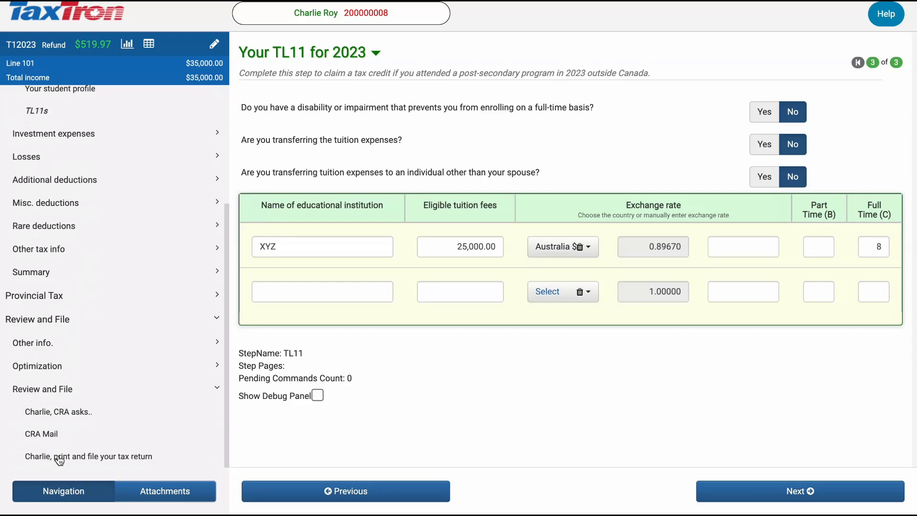
pyautogui.click(61, 458)
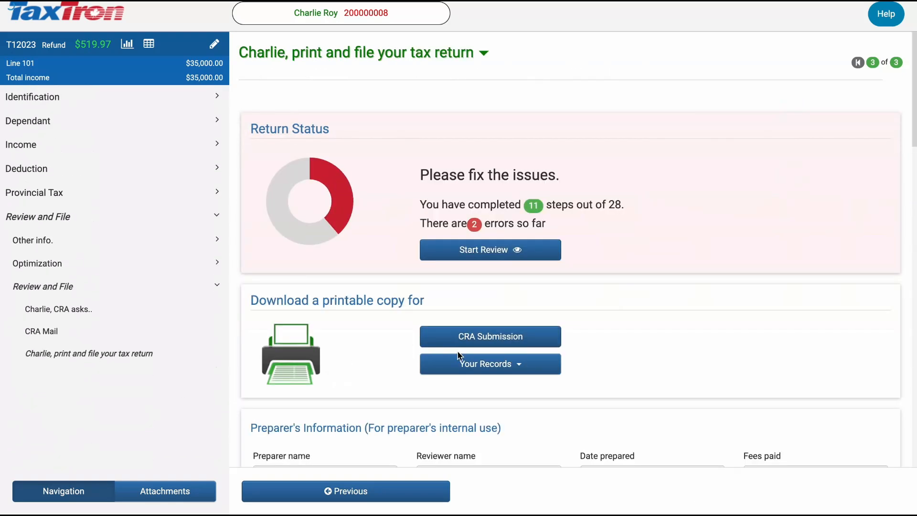
pyautogui.click(459, 364)
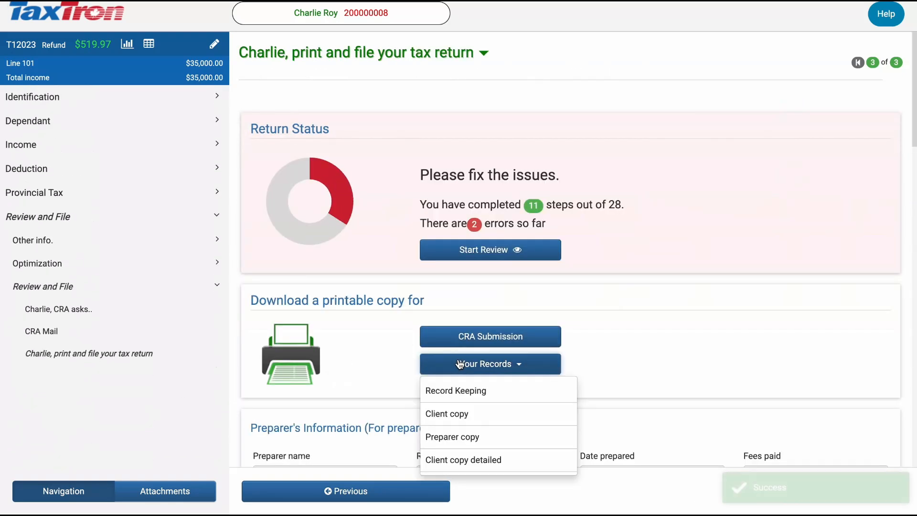
pyautogui.click(458, 394)
# Step: Examine the foreign tuition calculation on Schedule 11 and the tuition amount on line 32300 of the T1 return
pyautogui.scroll(-3, 663, 210)
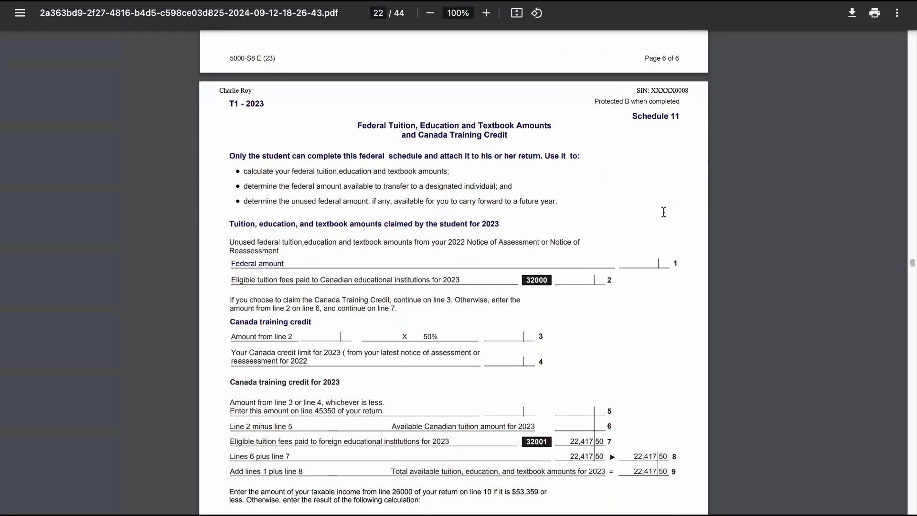
pyautogui.scroll(-3, 663, 212)
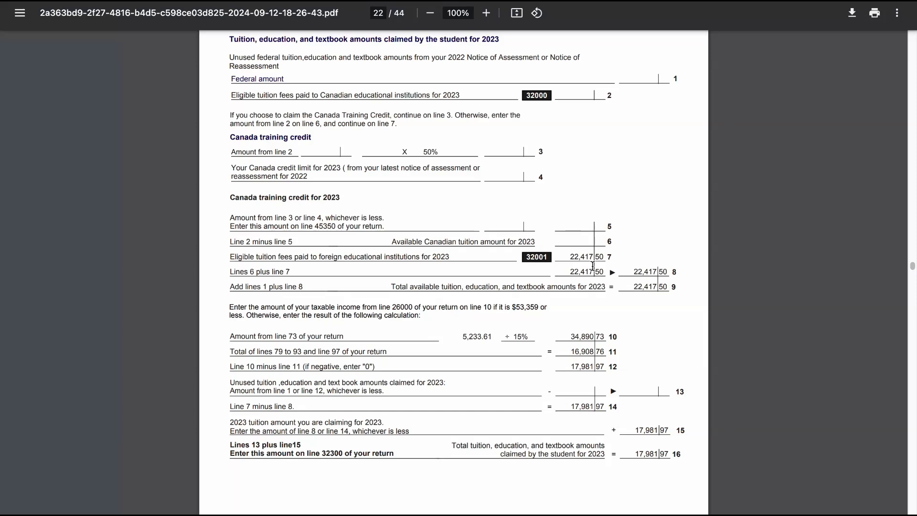
pyautogui.scroll(-2, 592, 266)
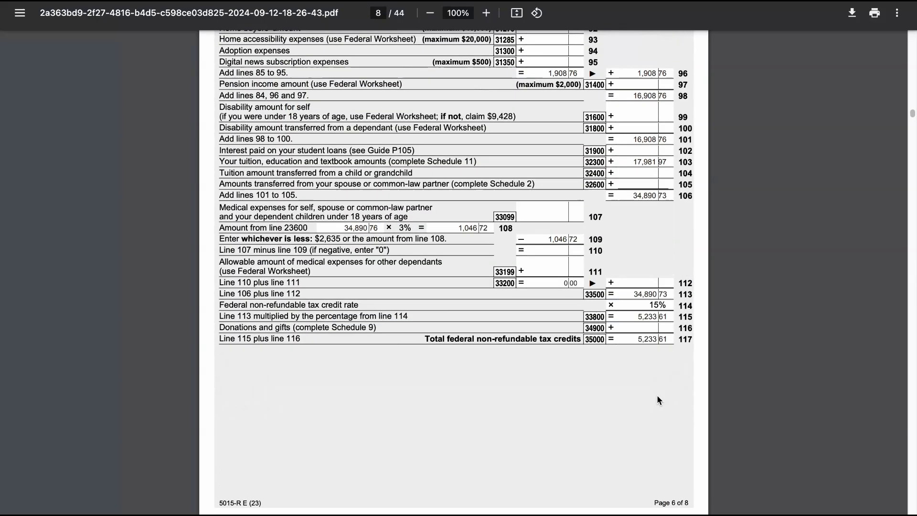
pyautogui.scroll(1, 657, 397)
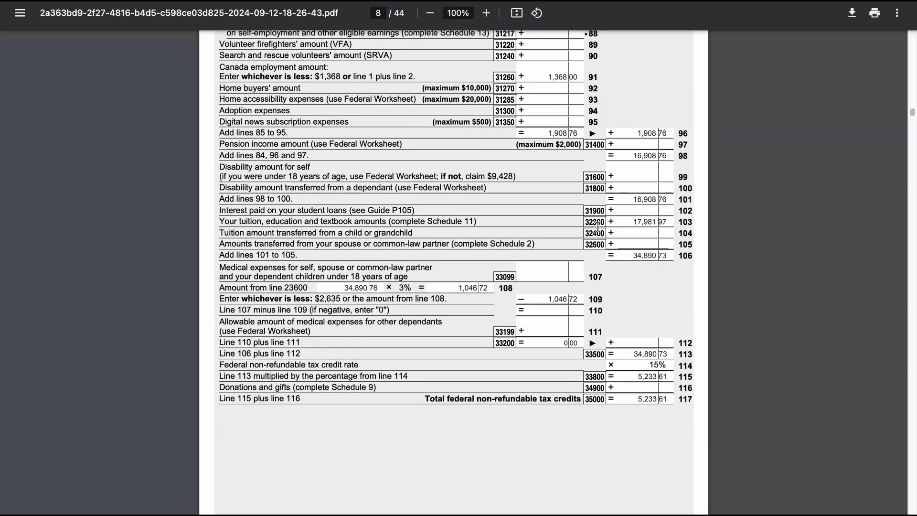